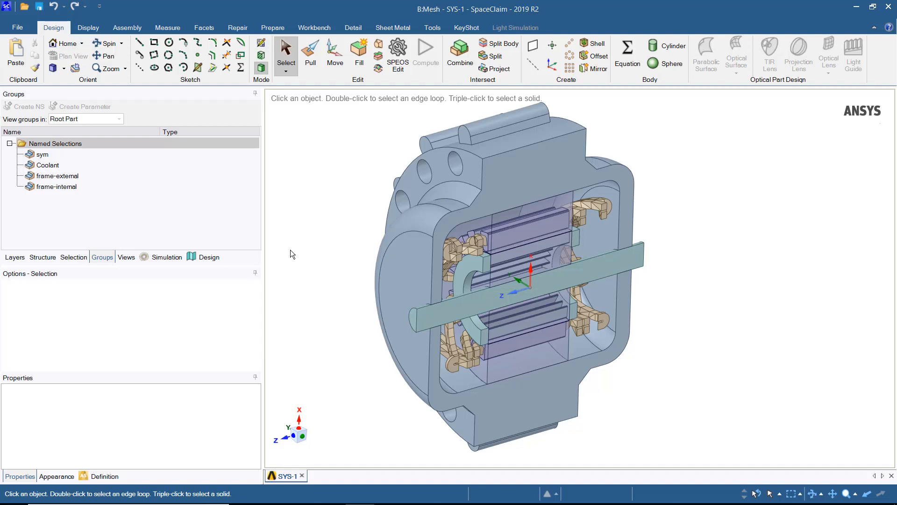
Step: Highlight the faces belonging to the Coolant named selection on the motor geometry and inspect them
click(47, 165)
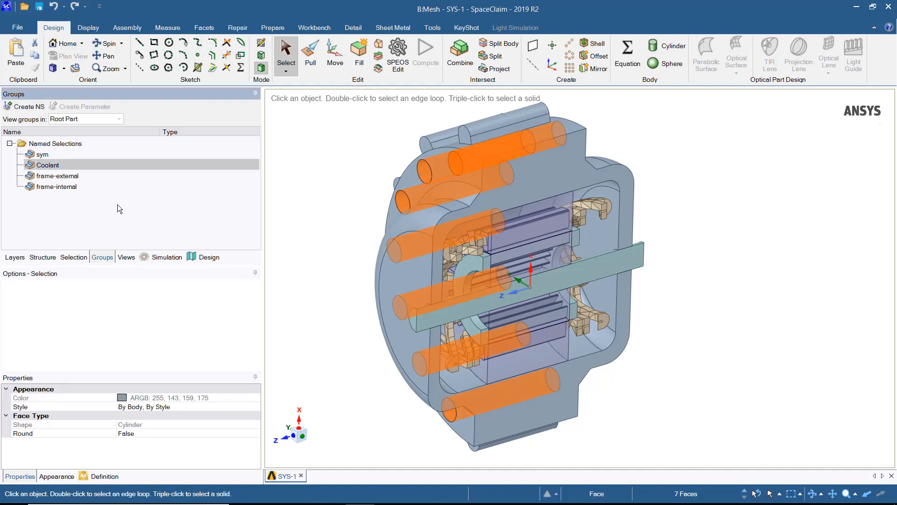
click(313, 258)
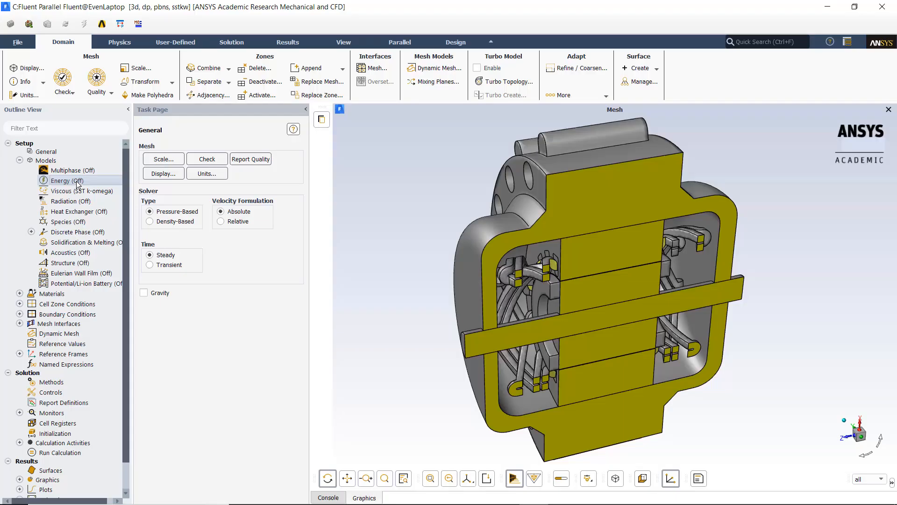
Step: Switch to Fluent and turn on the Energy Equation in the physics models
double_click(77, 184)
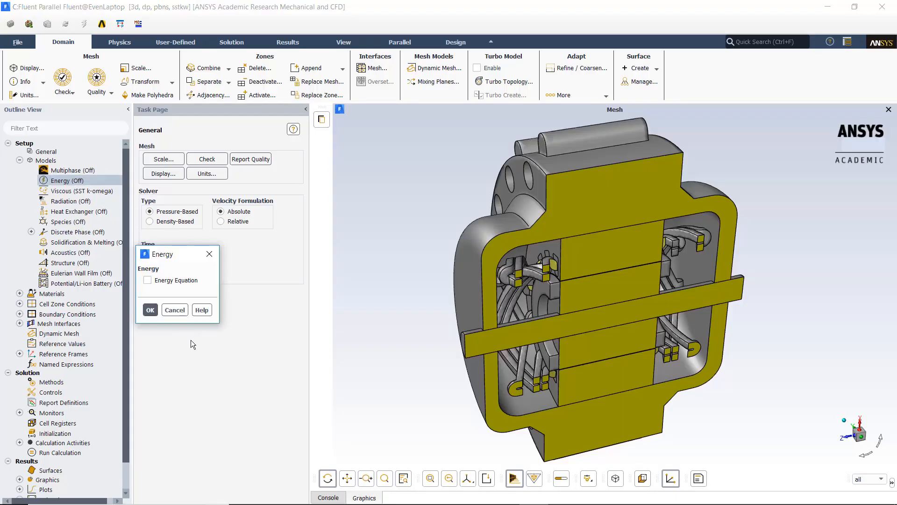
click(147, 280)
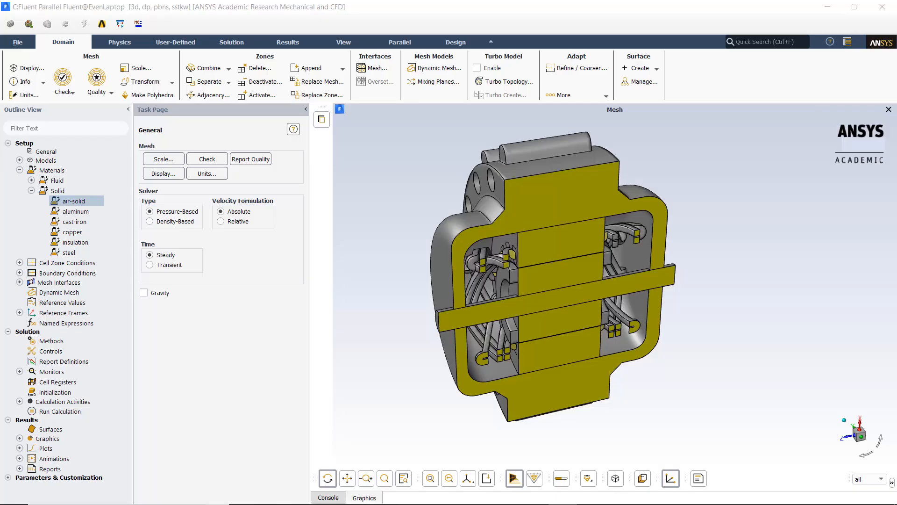
Step: Inspect the thin air gap in the motor section and open the air-solid material for review
scroll(523, 271, up, 5)
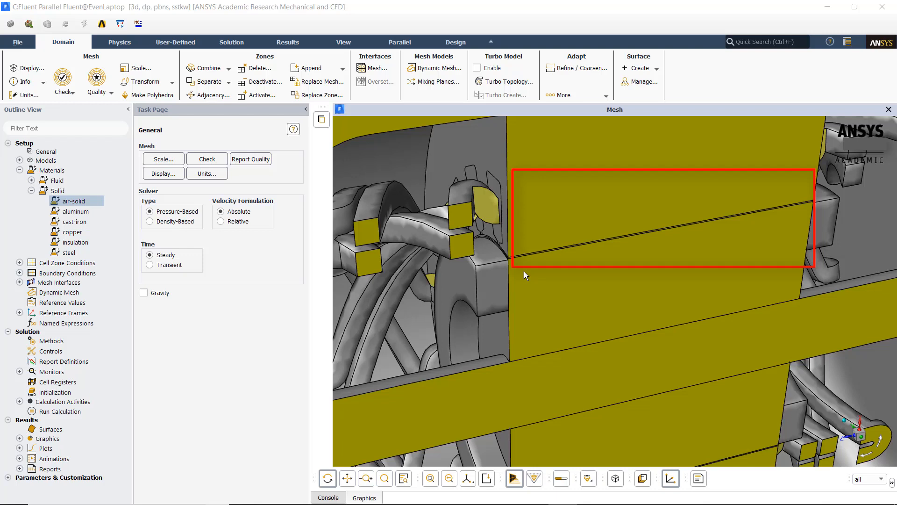
double_click(75, 202)
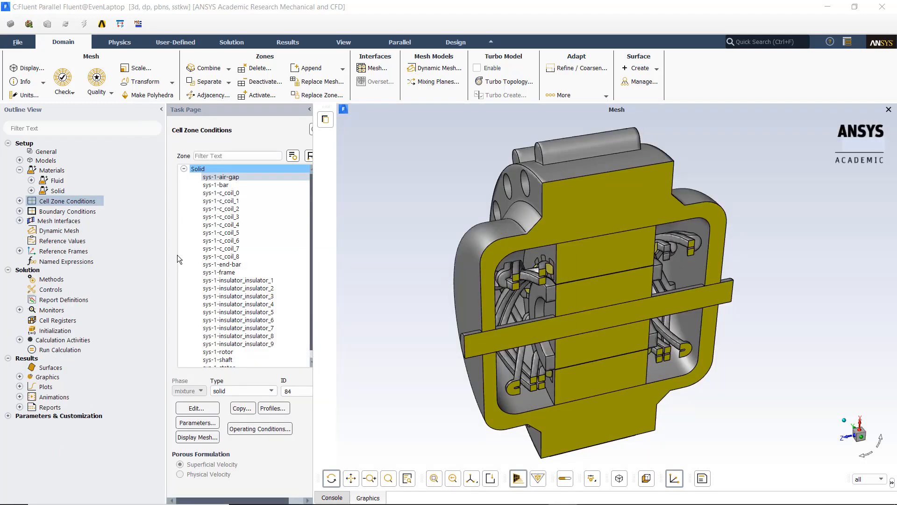
Step: Assign the air-solid material to the sys-1-air-gap cell zone
double_click(220, 177)
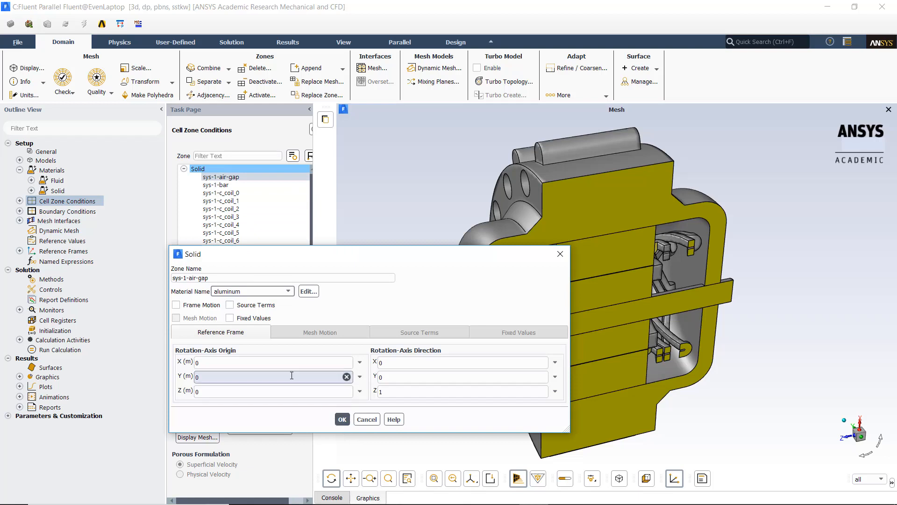
click(268, 292)
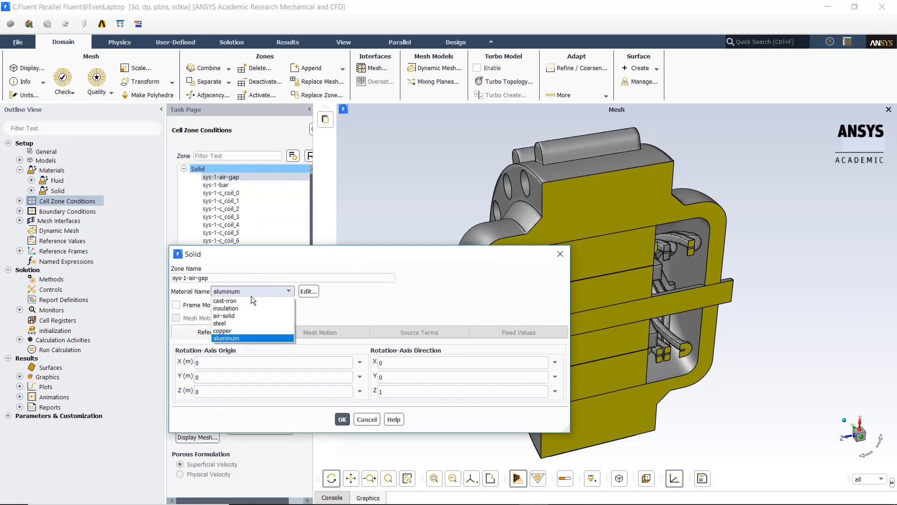
click(245, 317)
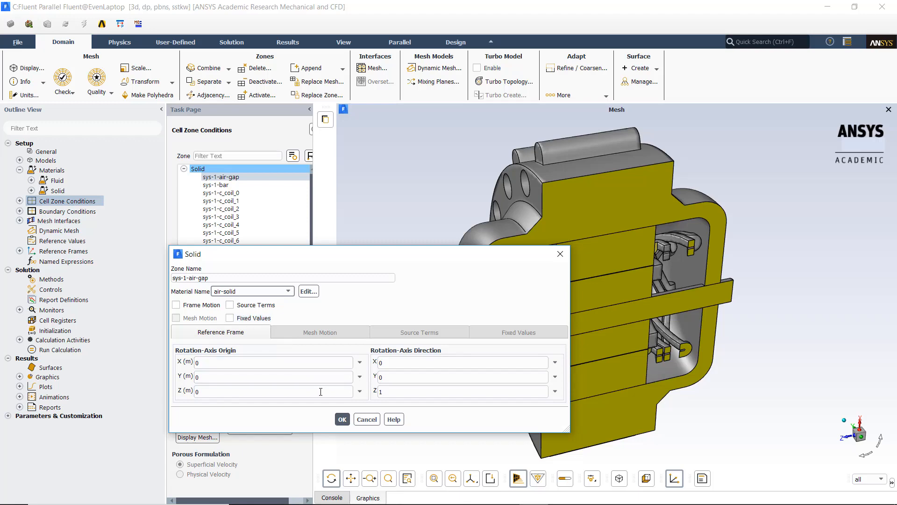
click(343, 418)
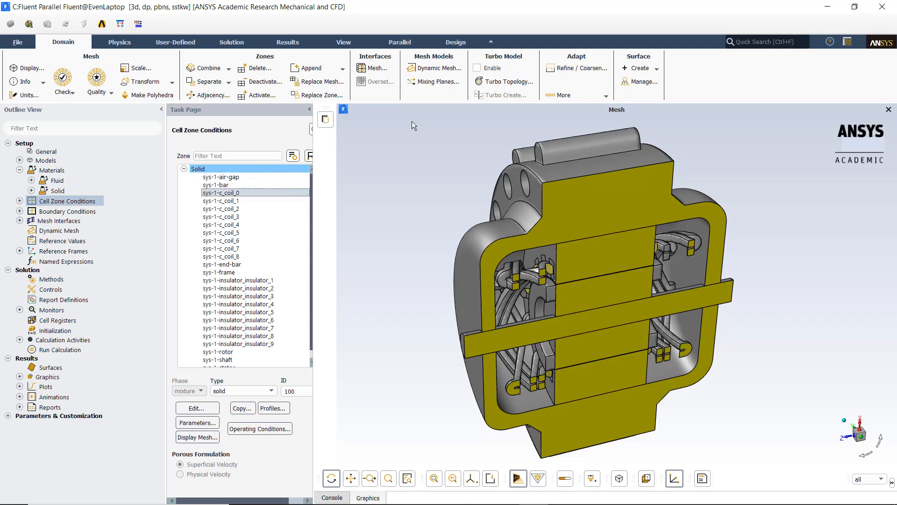
Step: Assign the copper material to the sys-1-c_coil_0 cell zone
double_click(272, 192)
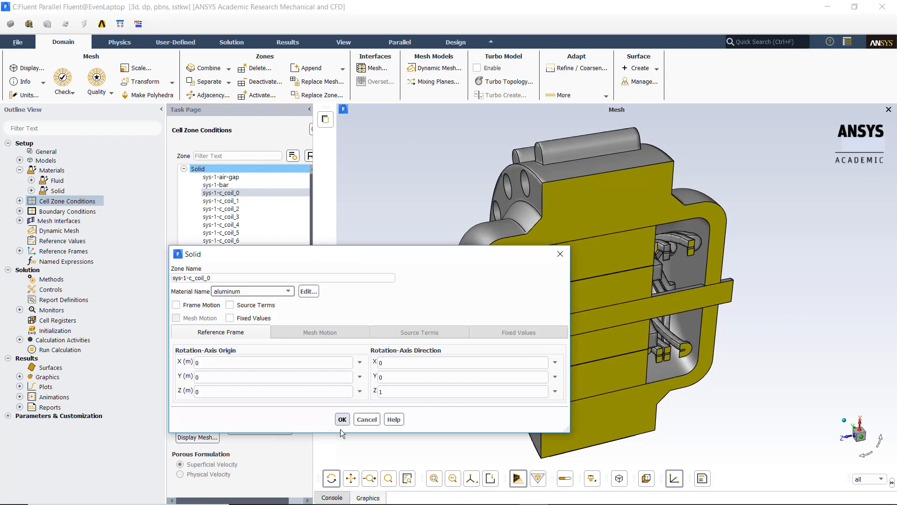
click(280, 291)
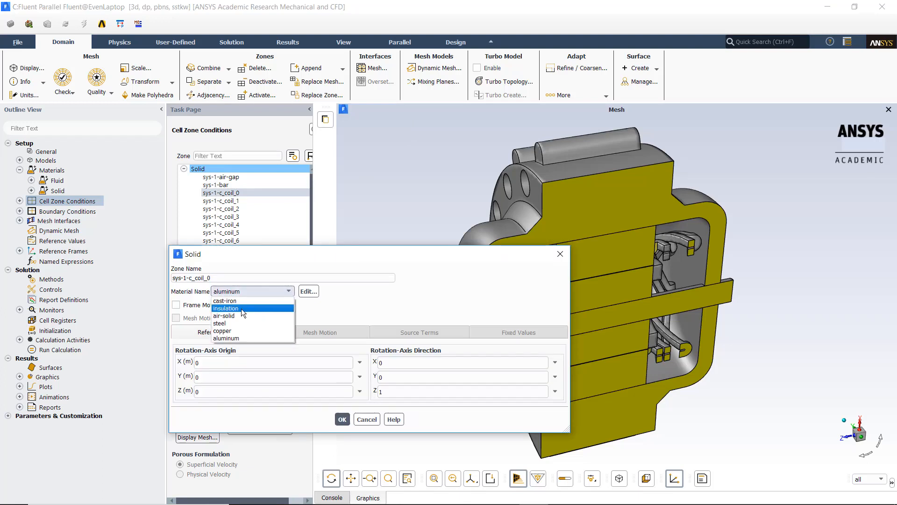
click(241, 331)
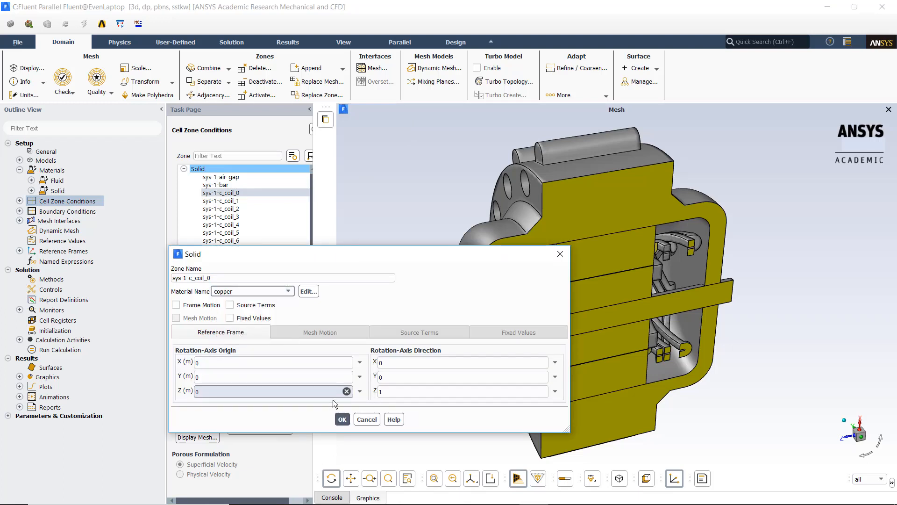
click(343, 419)
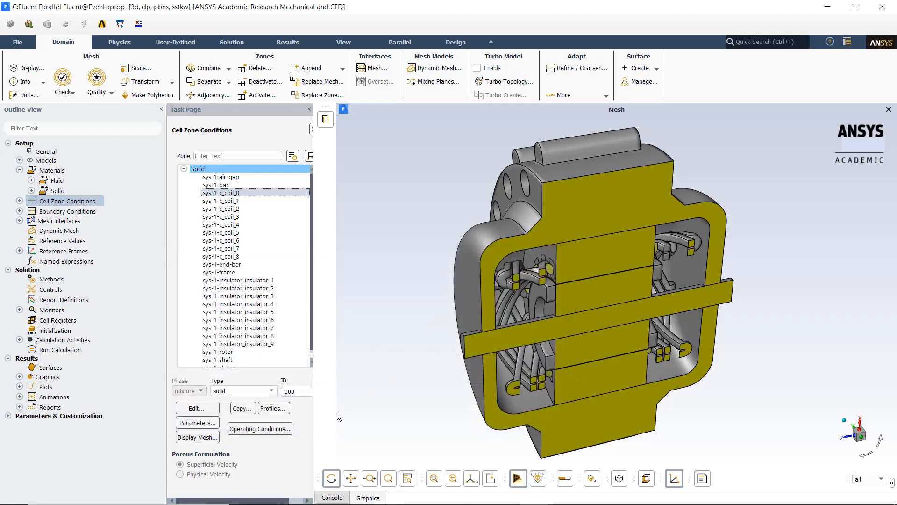
Step: Copy the cell zone conditions of sys-1-c_coil_0 to the coil zones sys-1-c_coil_1 through sys-1-c_coil_8
click(242, 409)
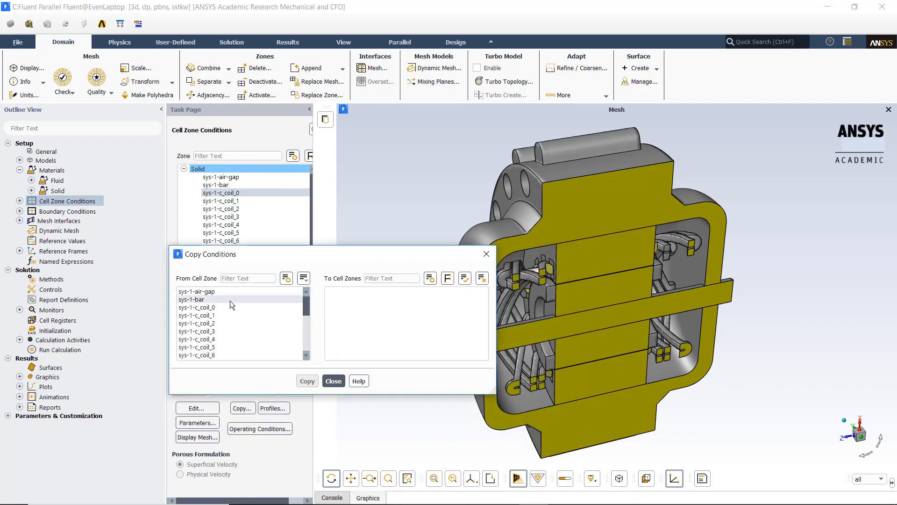
click(215, 308)
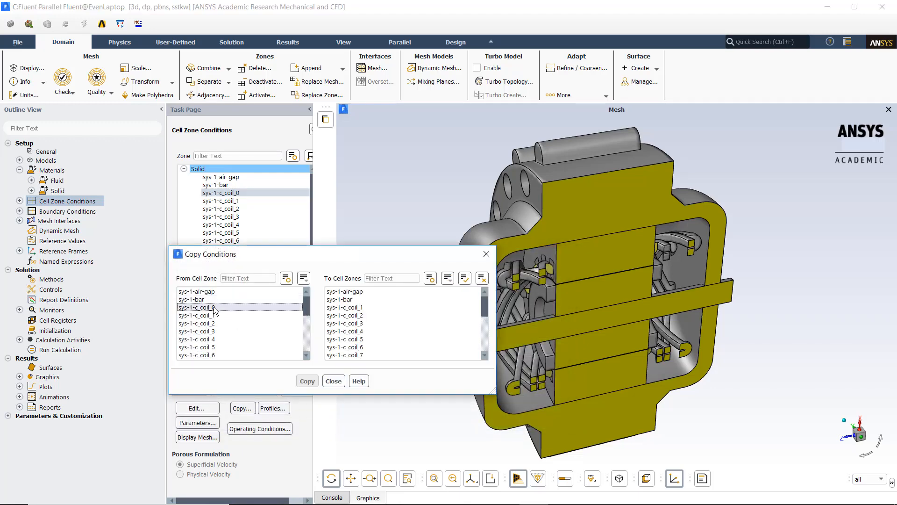
drag(348, 308, 370, 340)
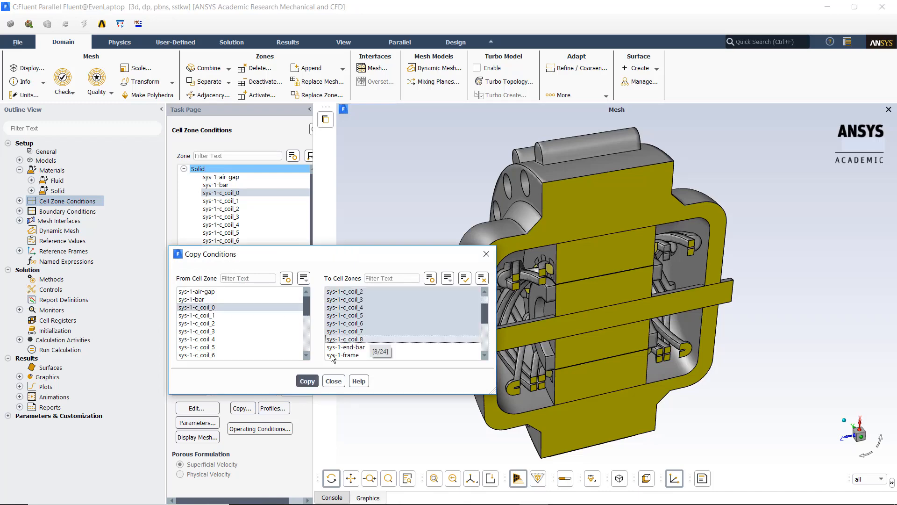
click(307, 381)
click(514, 268)
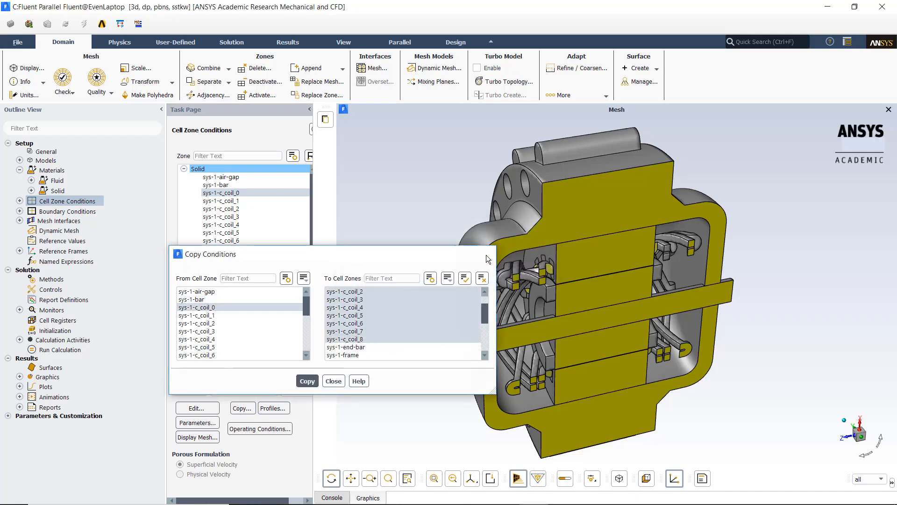
click(486, 255)
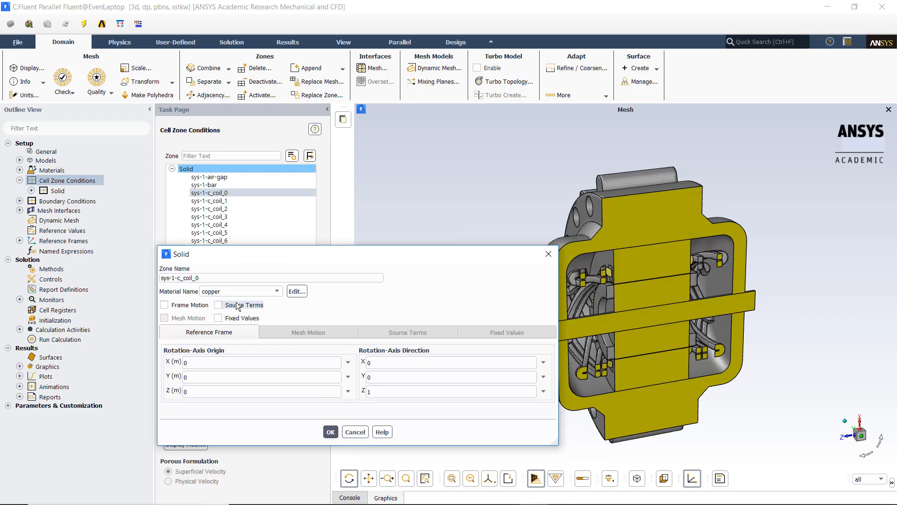
Step: Enable source terms for the sys-1-c_coil_0 zone and define one energy source of 392000 w/m3
click(238, 305)
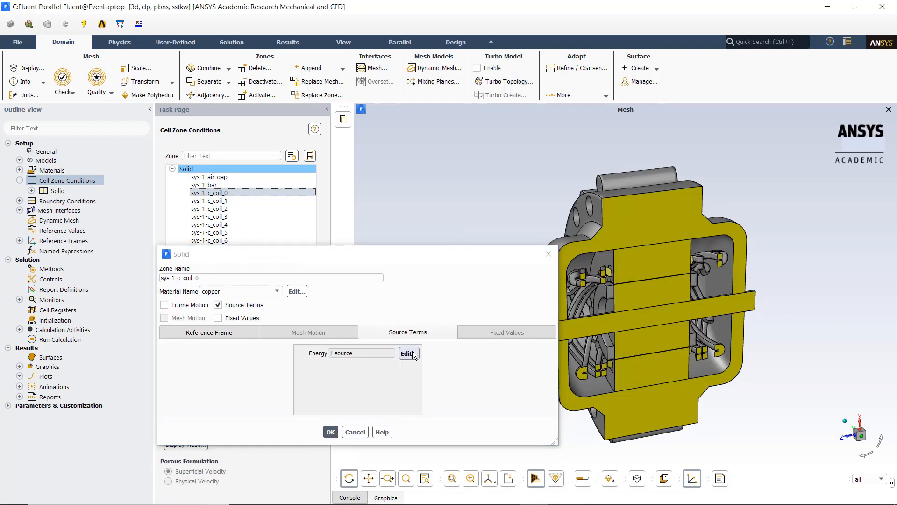
click(412, 353)
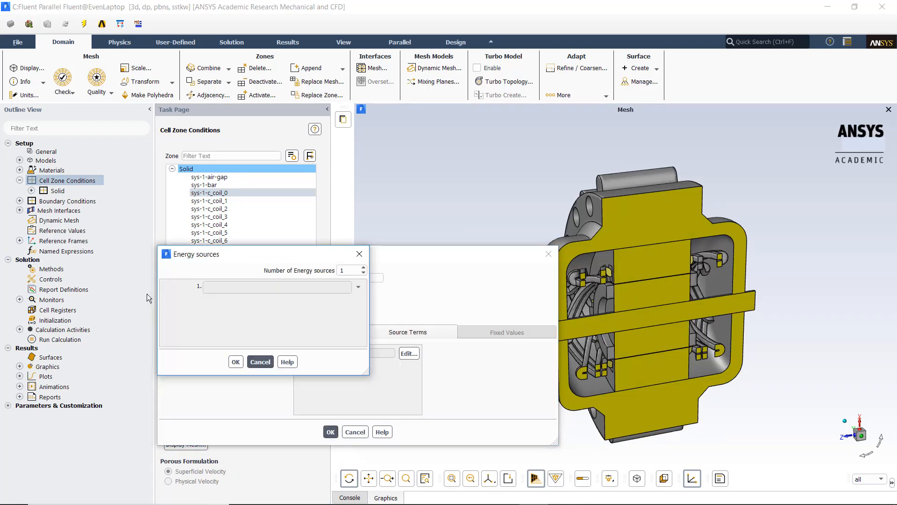
click(358, 287)
click(252, 311)
double_click(248, 290)
text(392000)
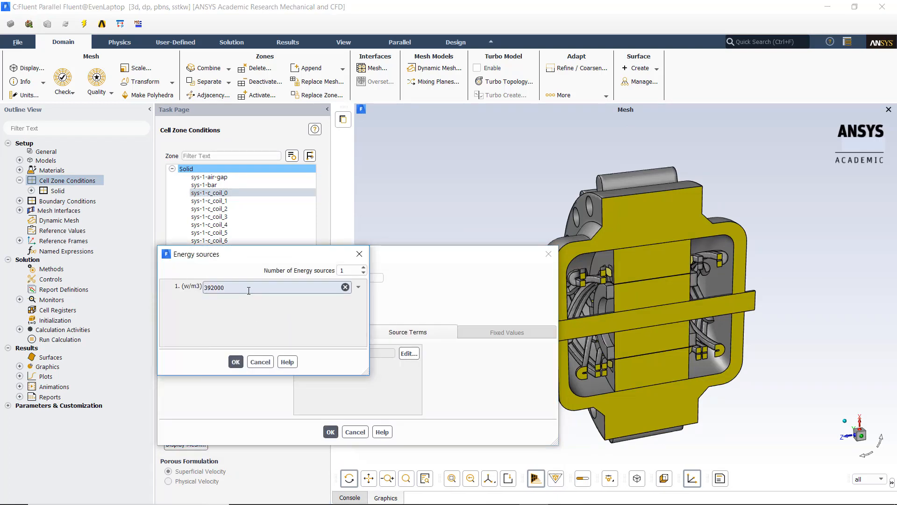
click(235, 361)
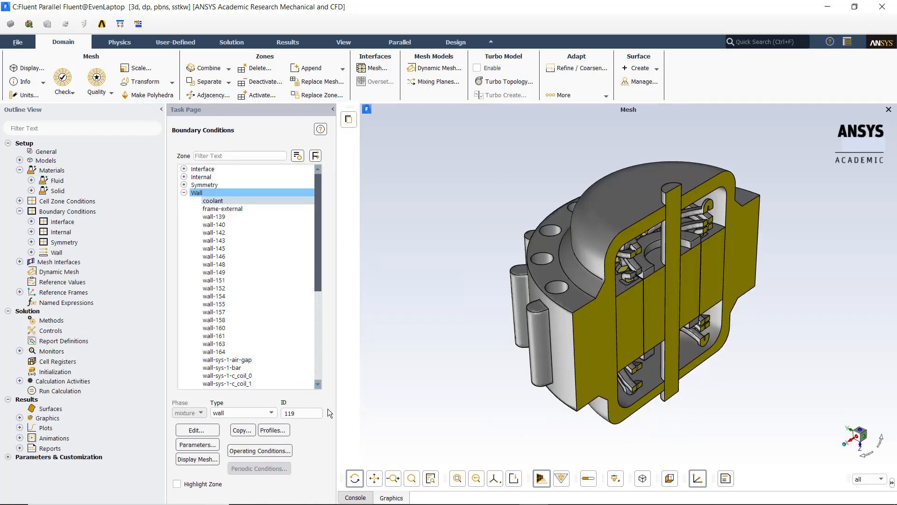
Step: Review the thermal boundary conditions of the coolant wall and close them without changes
double_click(243, 208)
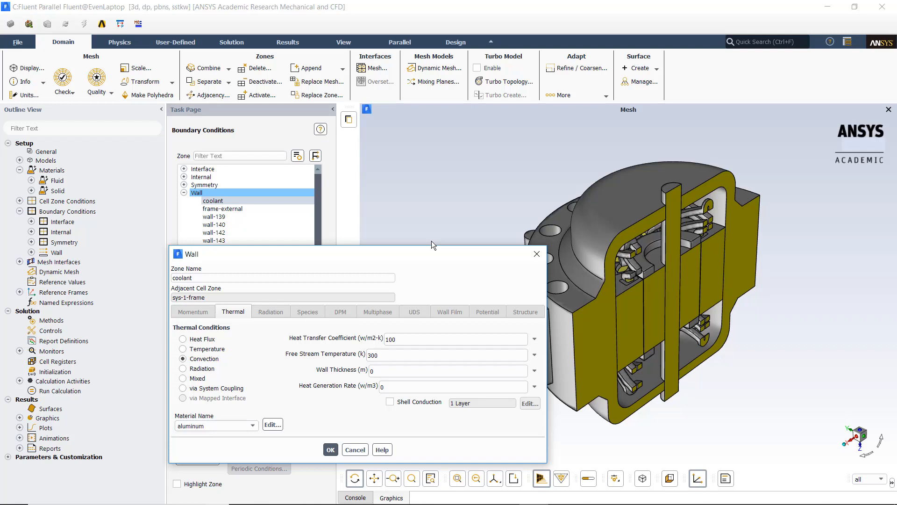
click(536, 254)
drag(467, 392, 378, 355)
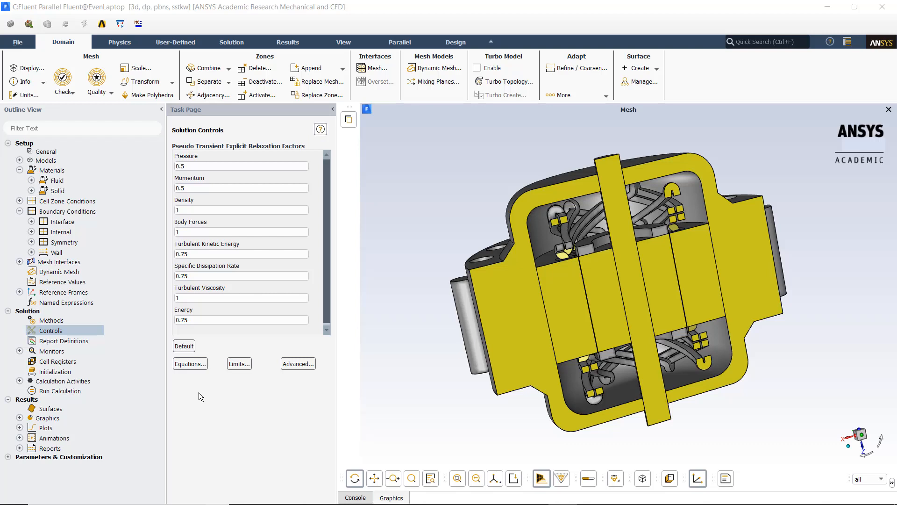
Step: Exclude the Flow and Turbulence equations from the solution controls, leaving only Energy to solve
click(190, 363)
click(188, 292)
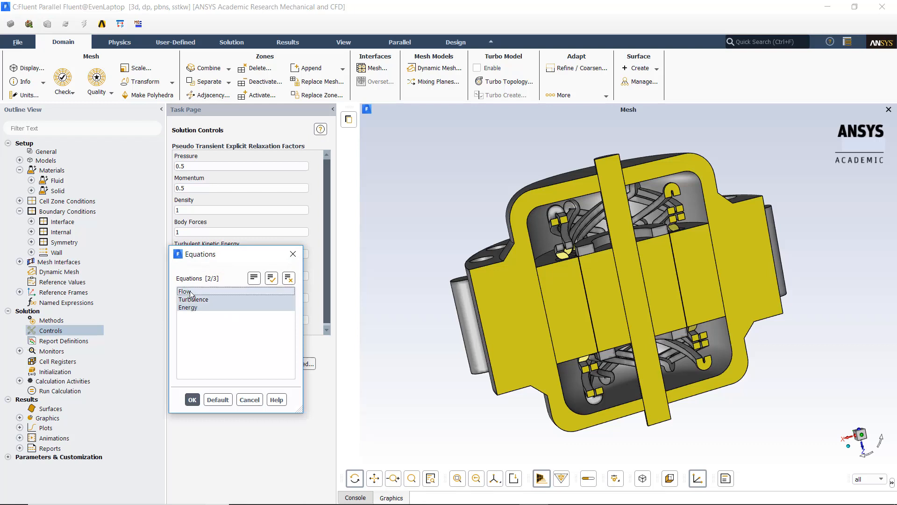
click(190, 300)
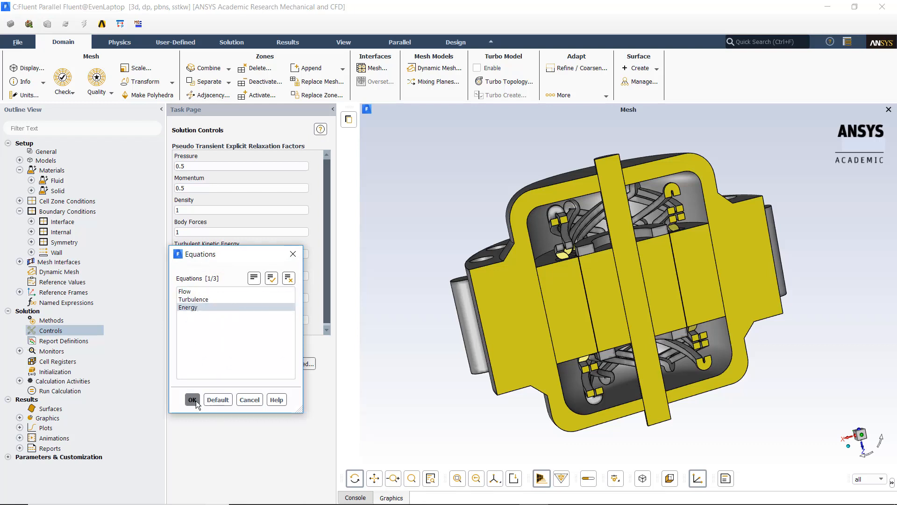
click(192, 400)
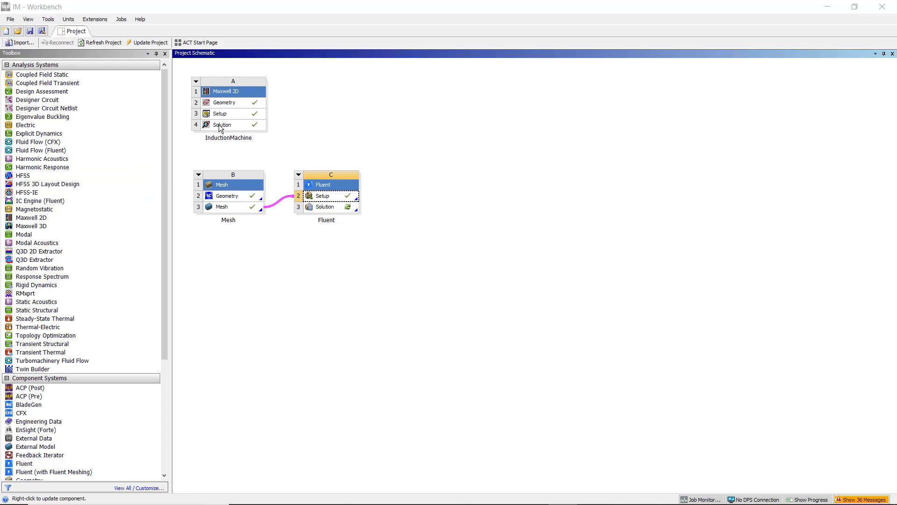
Step: In Workbench, link the Maxwell 2D Solution to the Fluent Setup and update the Maxwell Solution cell
drag(219, 128, 332, 202)
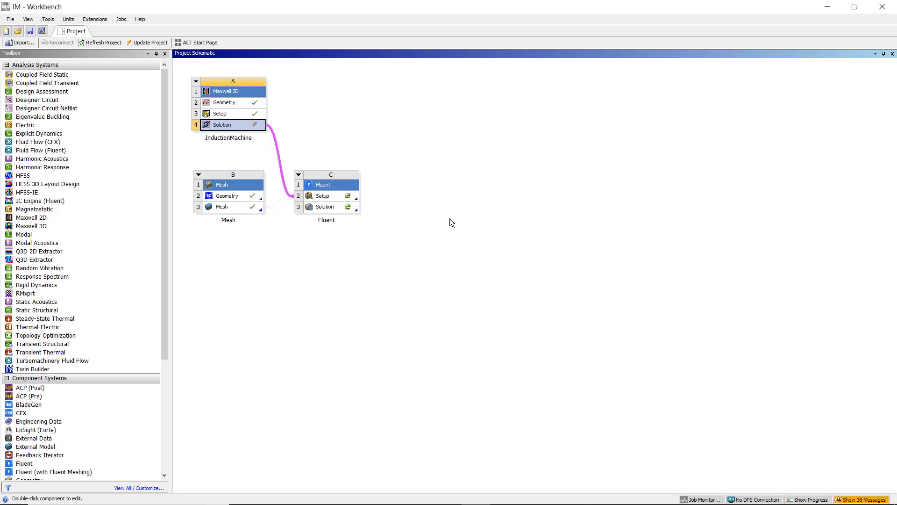
right_click(232, 126)
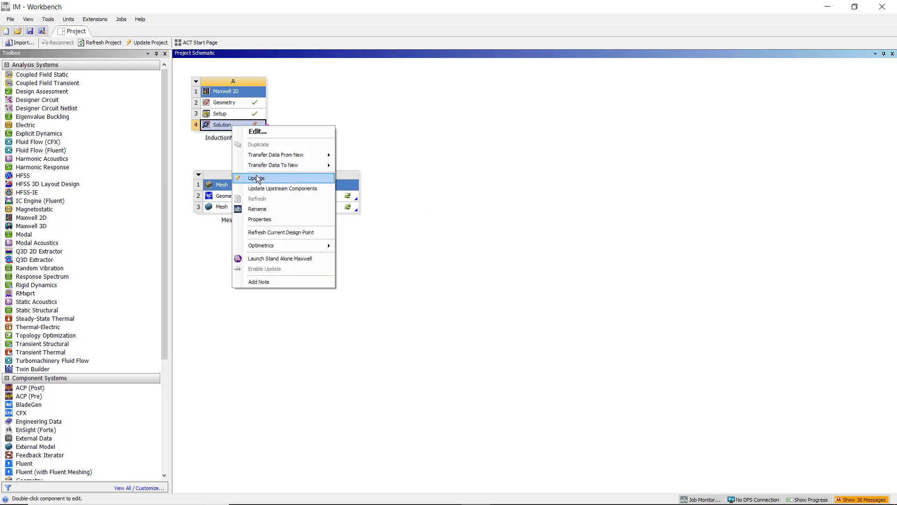
click(259, 178)
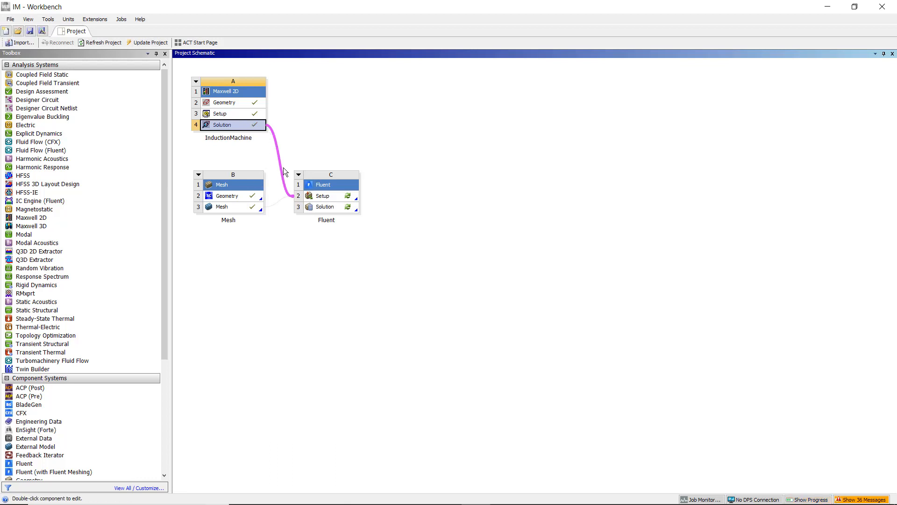
Step: Refresh the Setup cell of the Fluent system in the project schematic
click(322, 195)
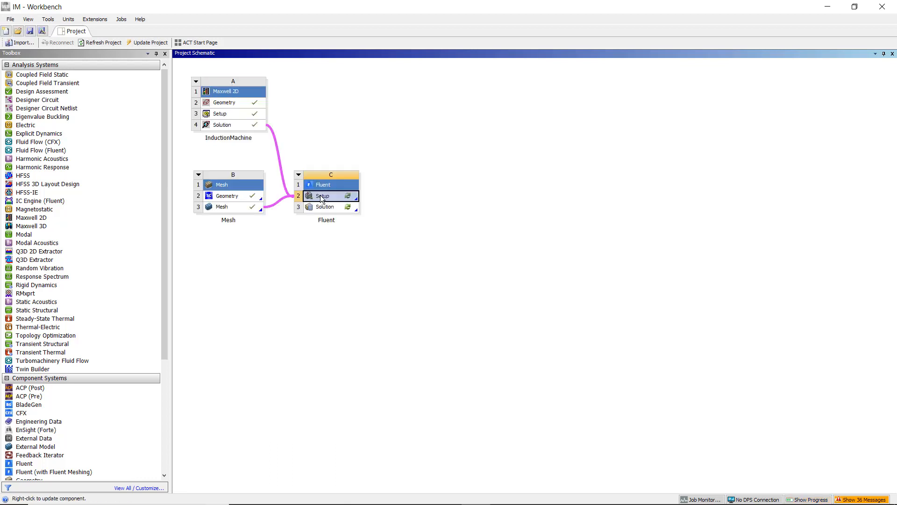
right_click(321, 198)
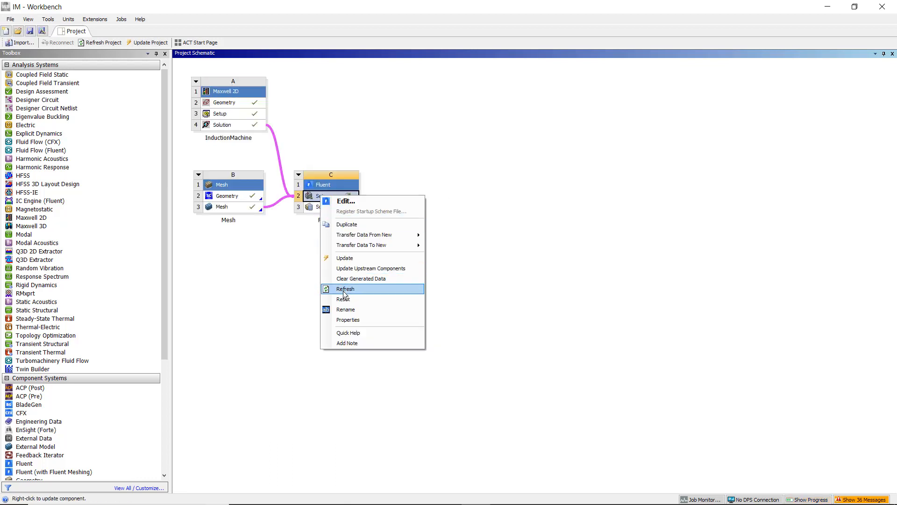
click(345, 289)
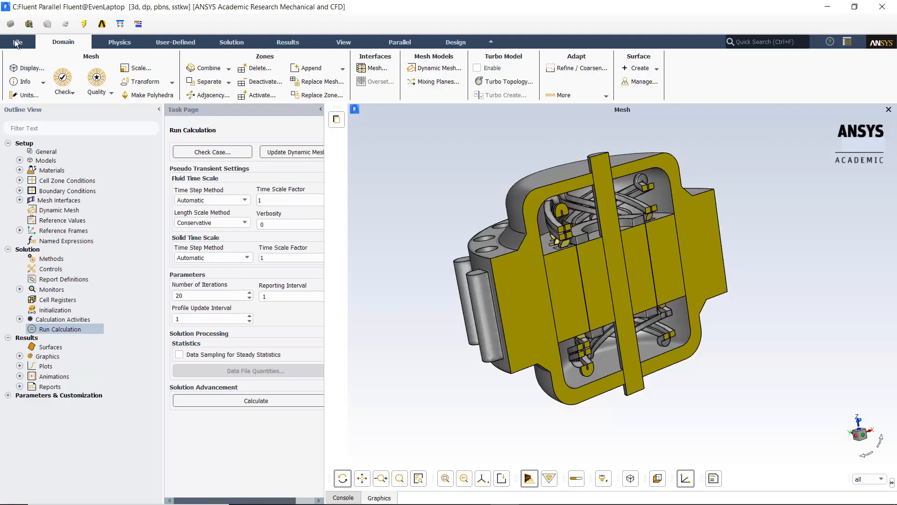
Step: Map the volumetric energy source from the Maxwell solution onto the sys-1-stator and sys-1-rotor cell zones
click(17, 42)
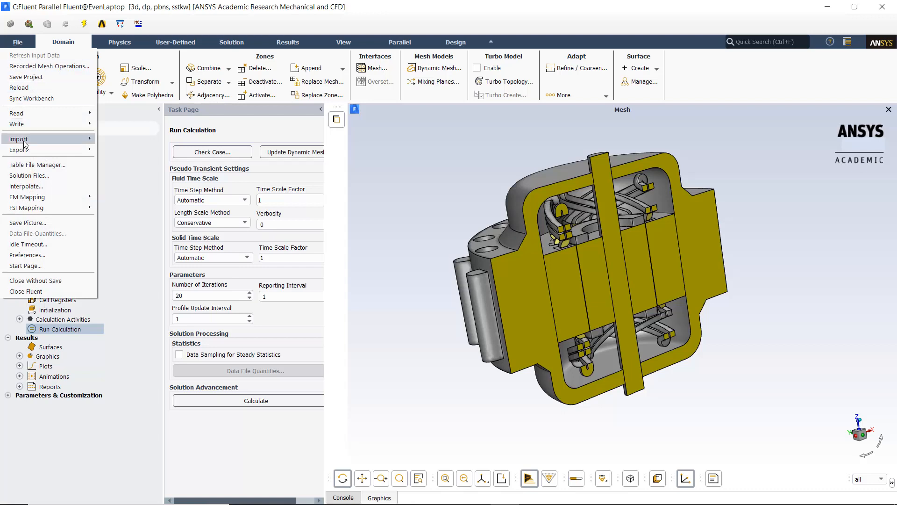
mouse_move(36, 197)
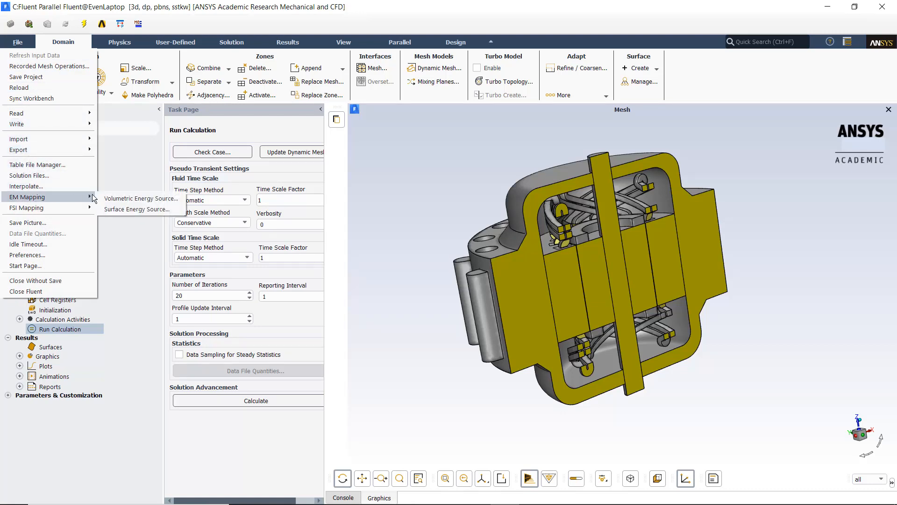
click(115, 199)
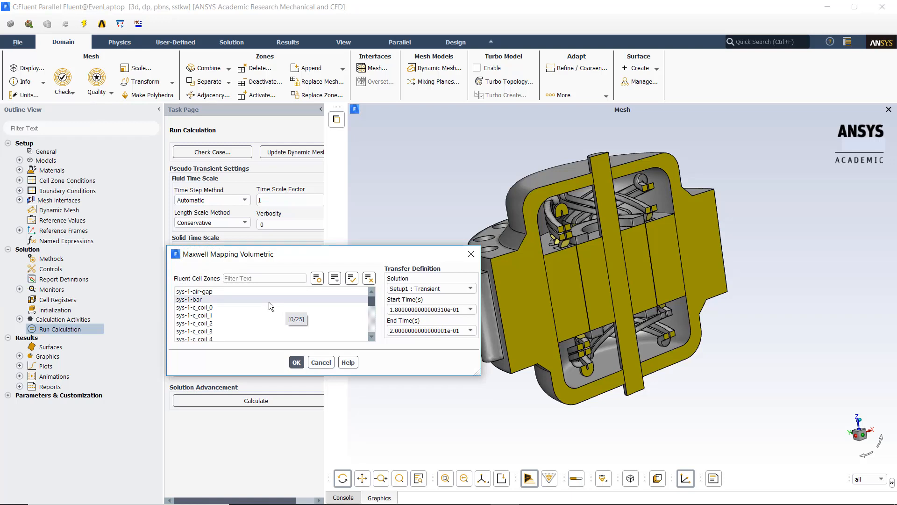
scroll(275, 322, down, 6)
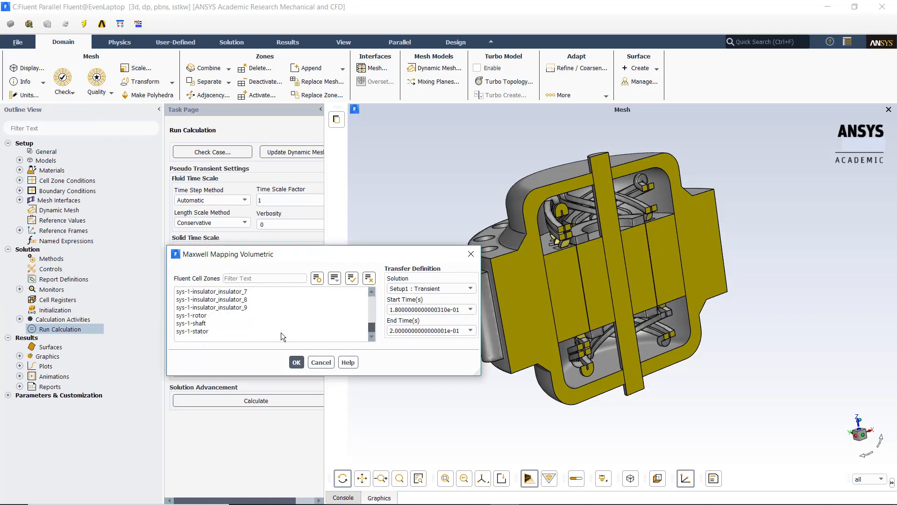
click(229, 331)
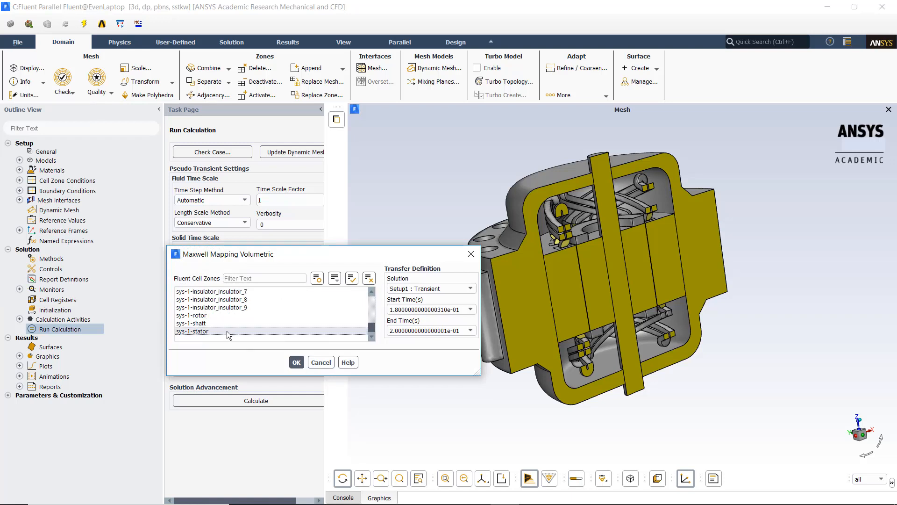
click(204, 316)
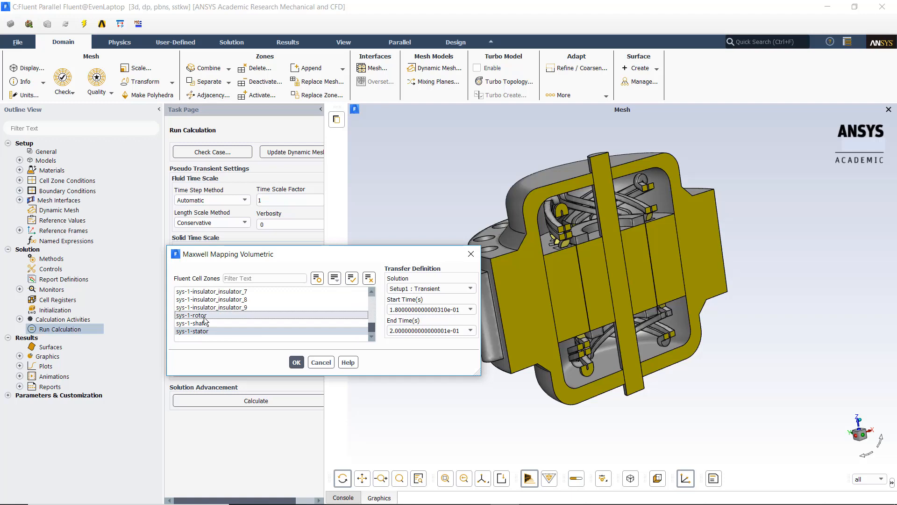
click(297, 362)
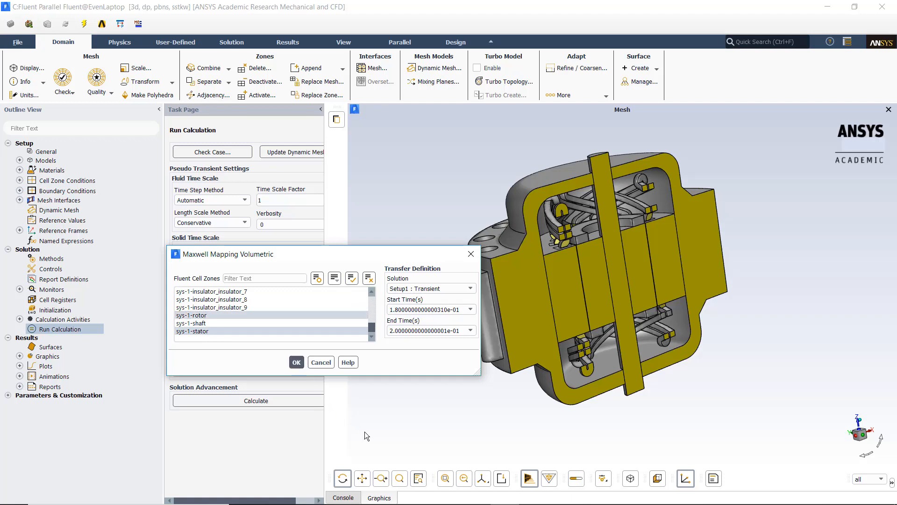